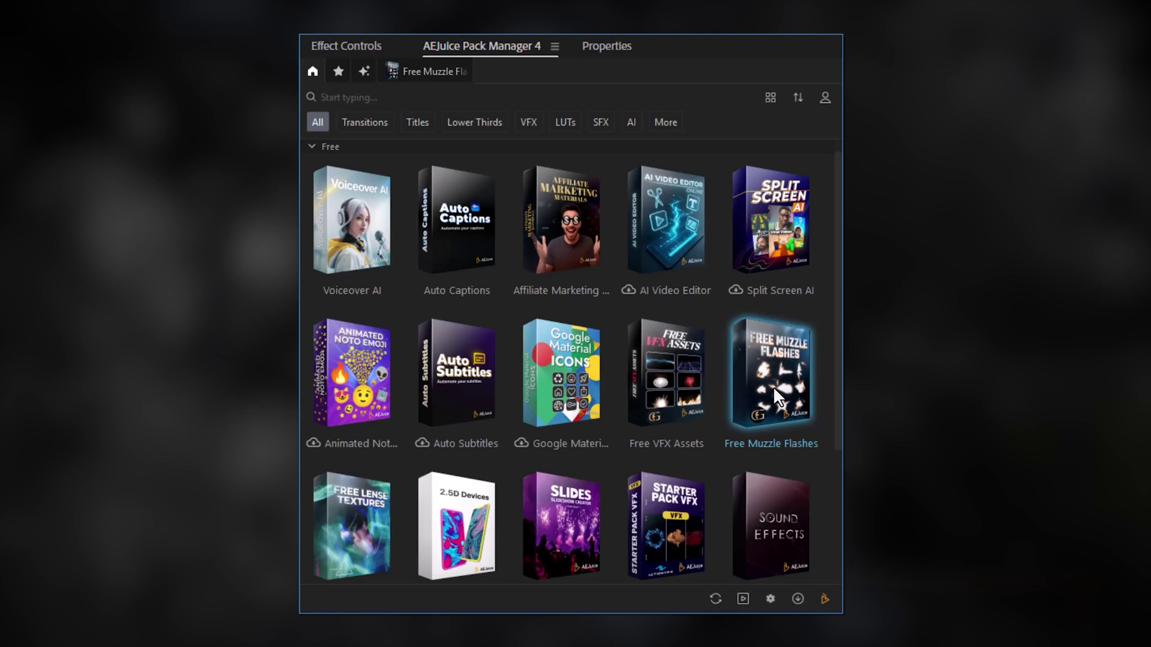
Open the Starter Pack's Analog Glitch folder and preview a clip thumbnail.
{"action": "left_click", "coordinate": [764, 370]}
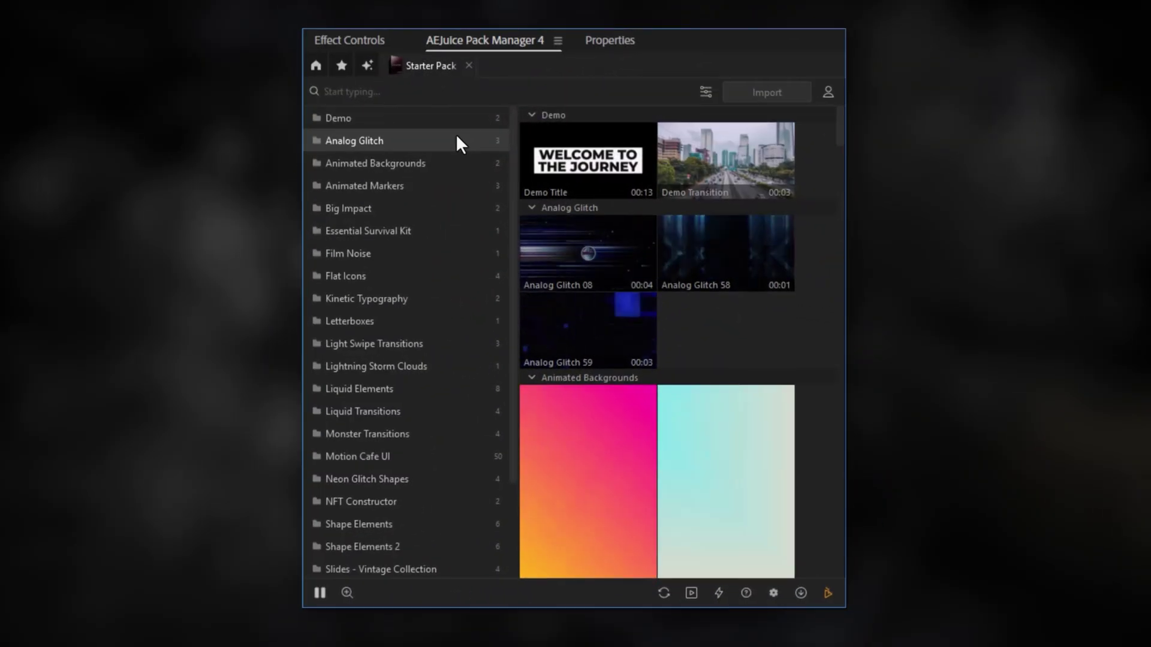
{"action": "mouse_move", "coordinate": [598, 264]}
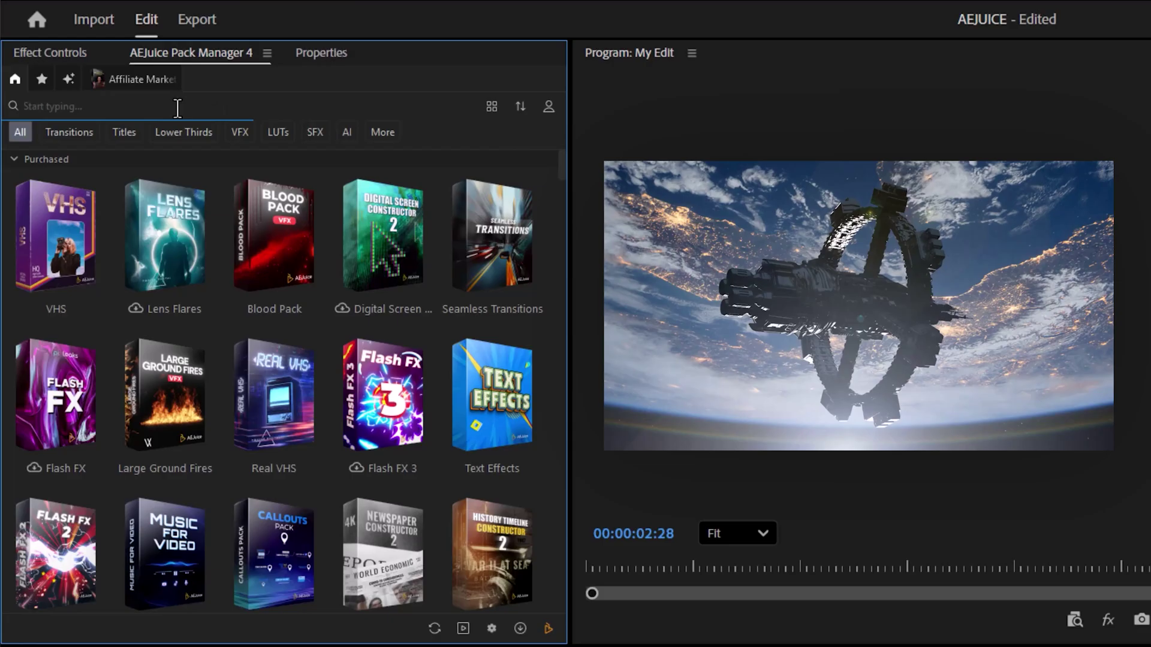
Search 'Tex' and browse the Text Effects pack through to the Text Effect Retro presets.
{"action": "left_click", "coordinate": [177, 108]}
{"action": "type", "text": "Text"}
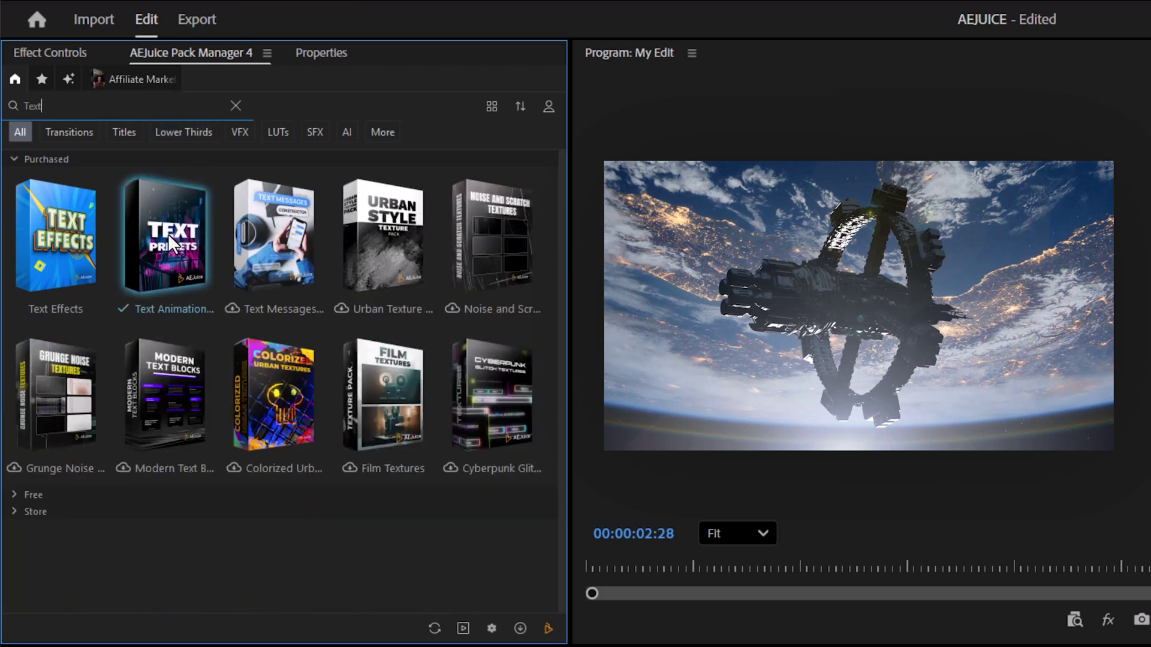
{"action": "left_click", "coordinate": [90, 252]}
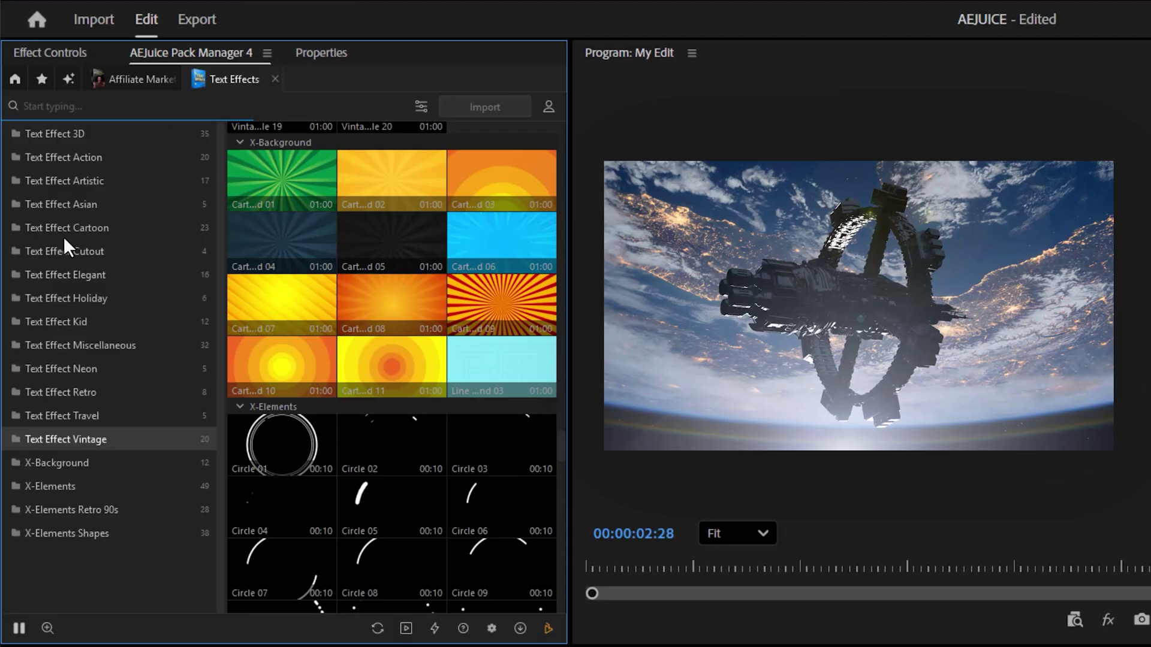
{"action": "left_click", "coordinate": [75, 134]}
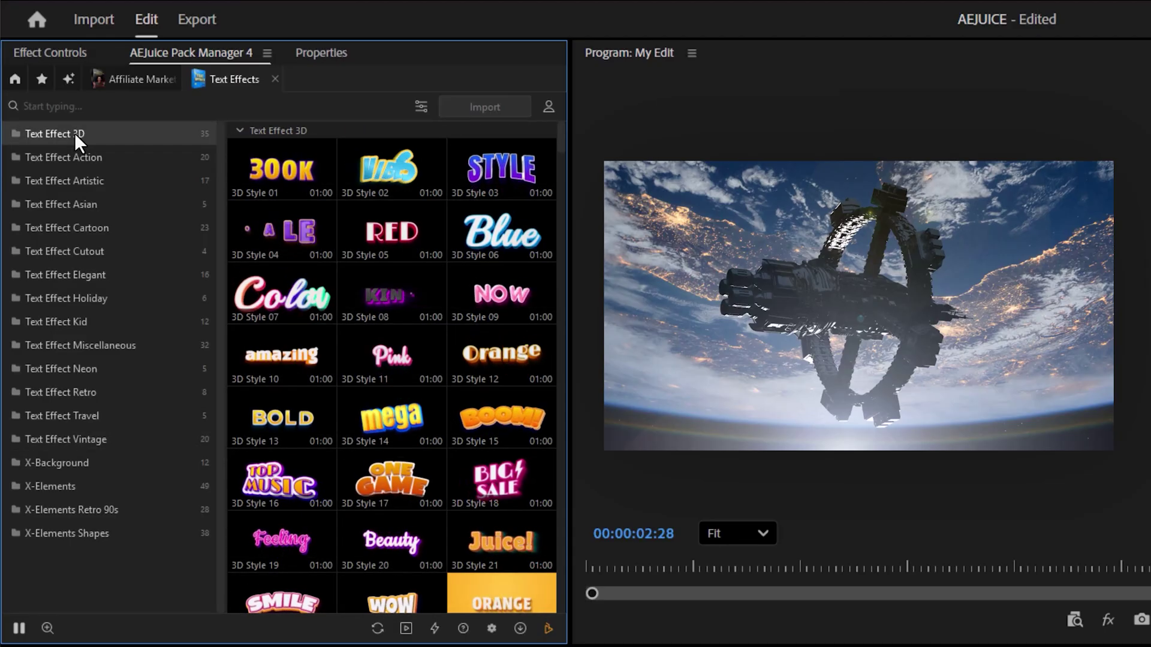
{"action": "left_click", "coordinate": [86, 274]}
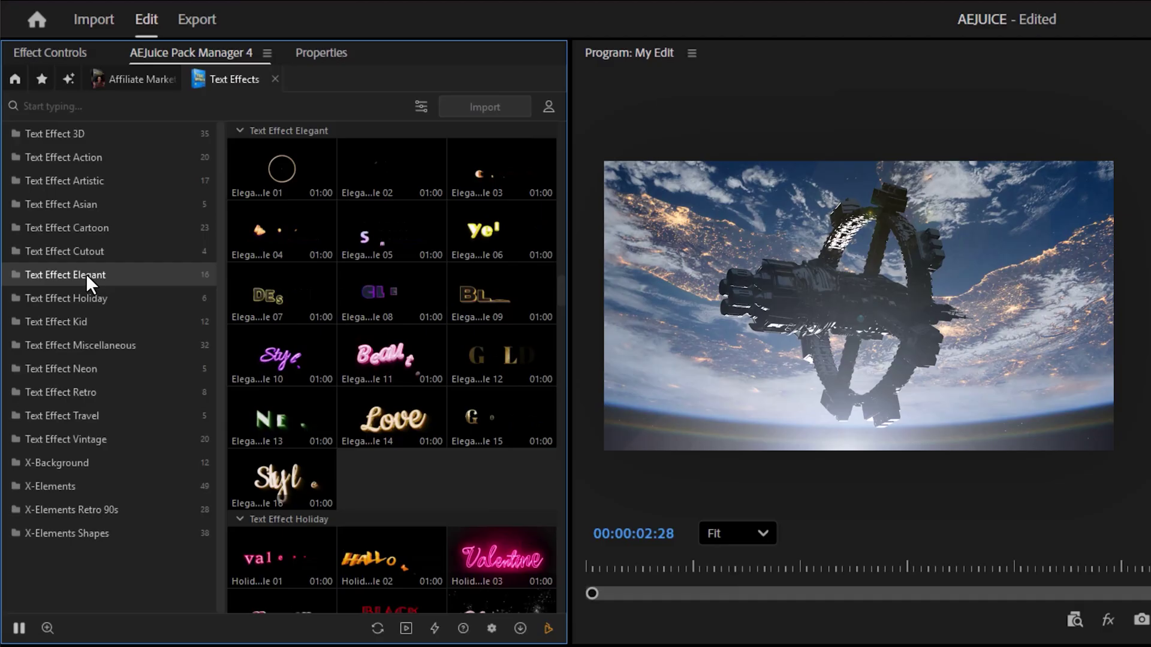
{"action": "left_click", "coordinate": [74, 383]}
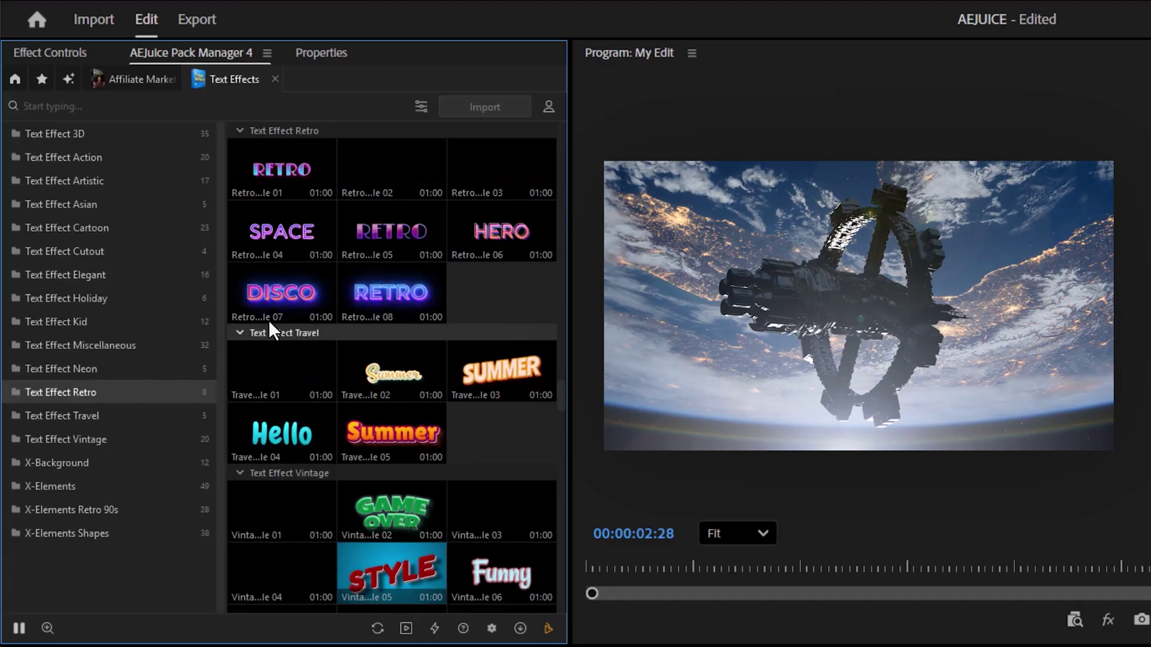
Place Retro Style 05 on Video 1 after the clips and view it at 00:00:12:02.
{"action": "mouse_move", "coordinate": [405, 236]}
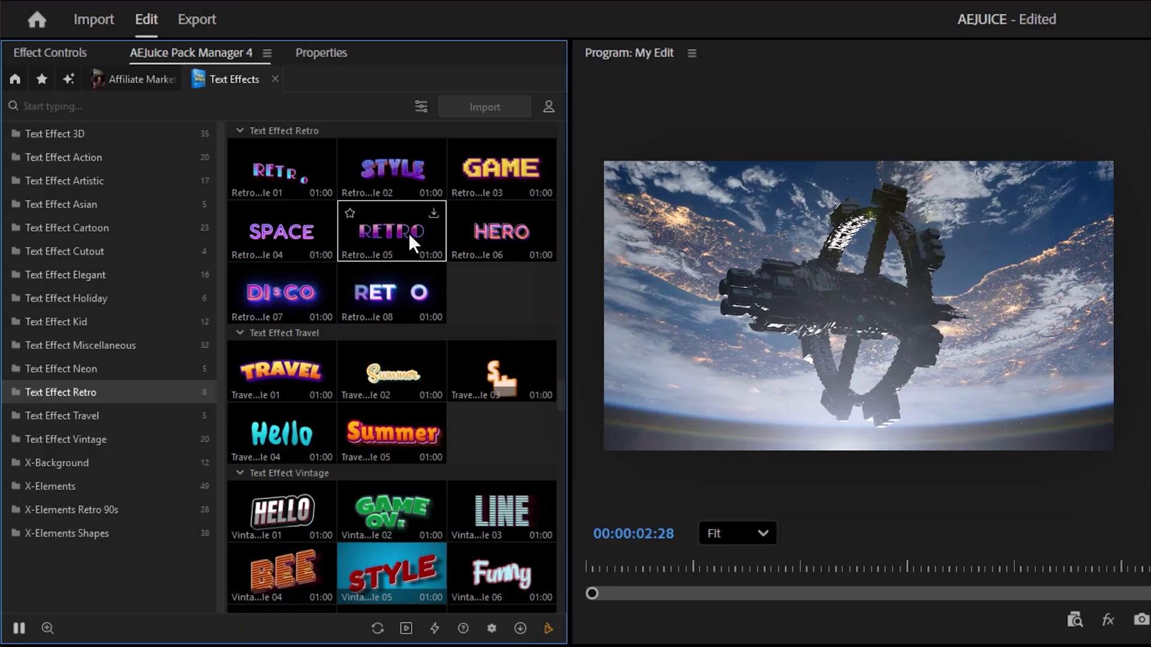
{"action": "left_click_drag", "start_coordinate": [408, 233], "coordinate": [706, 578]}
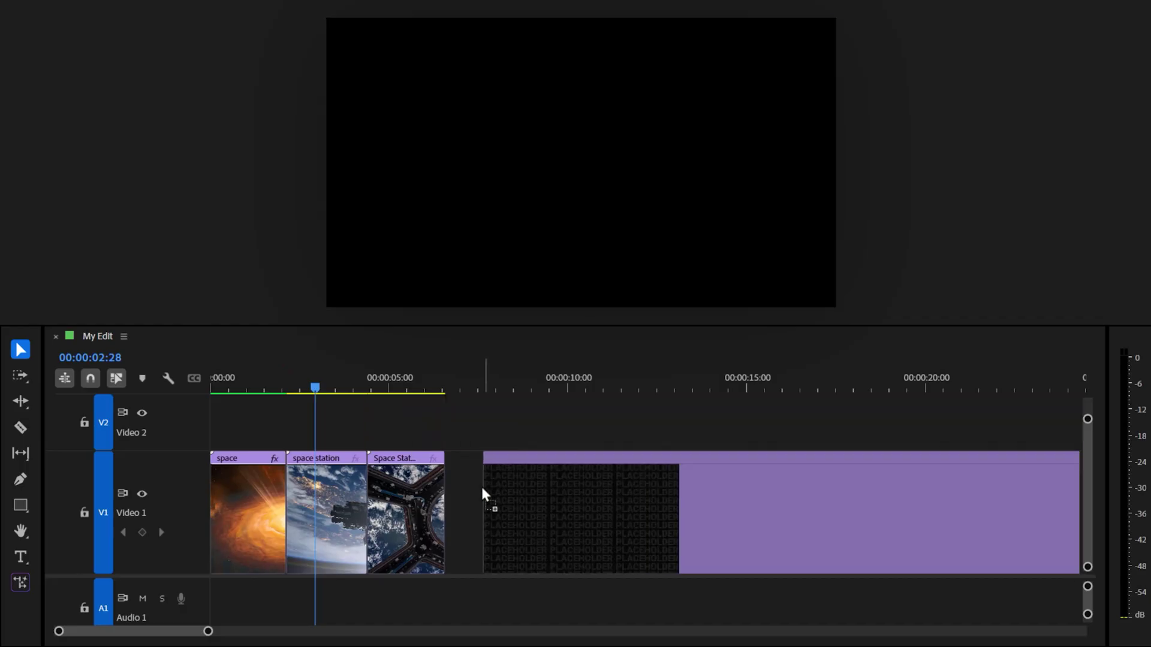
{"action": "left_click_drag", "start_coordinate": [484, 491], "coordinate": [471, 498]}
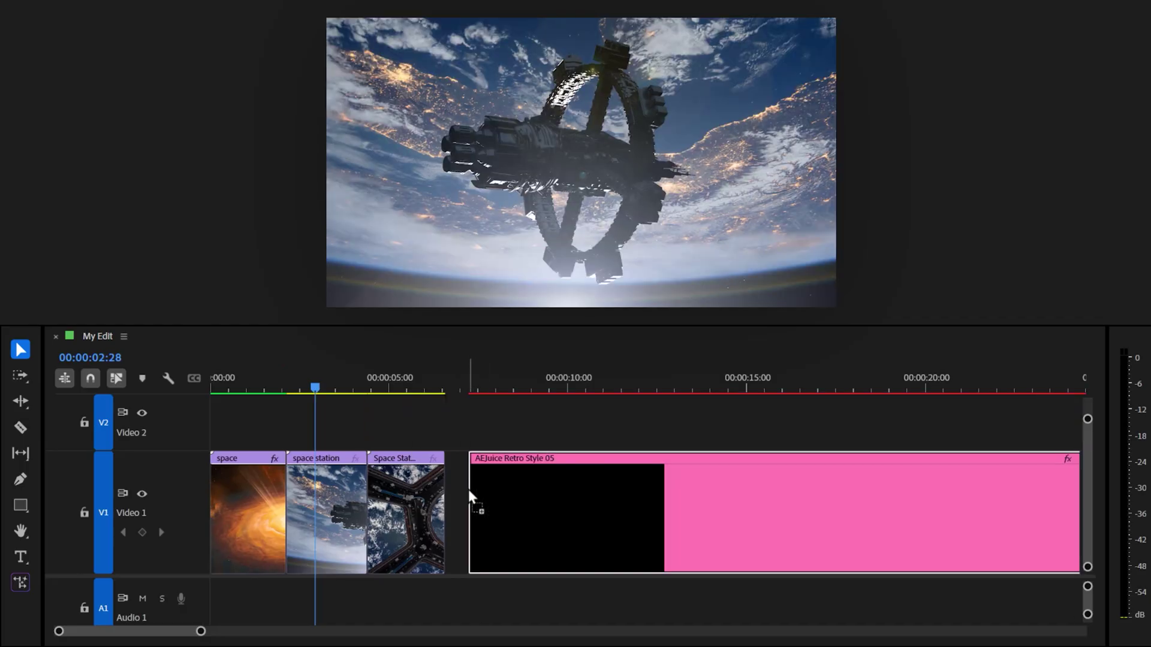
{"action": "left_click", "coordinate": [643, 389]}
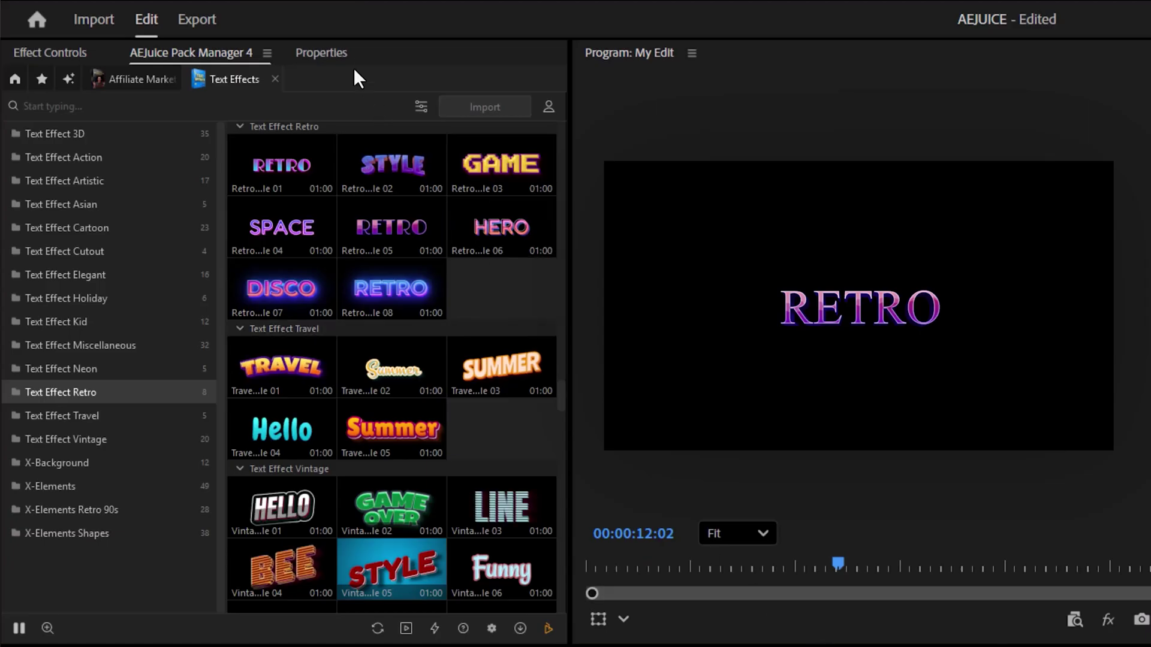
Retitle the Retro Style 05 clip 'GTA VI' in Gotham Black at font size 490.
{"action": "left_click", "coordinate": [333, 52]}
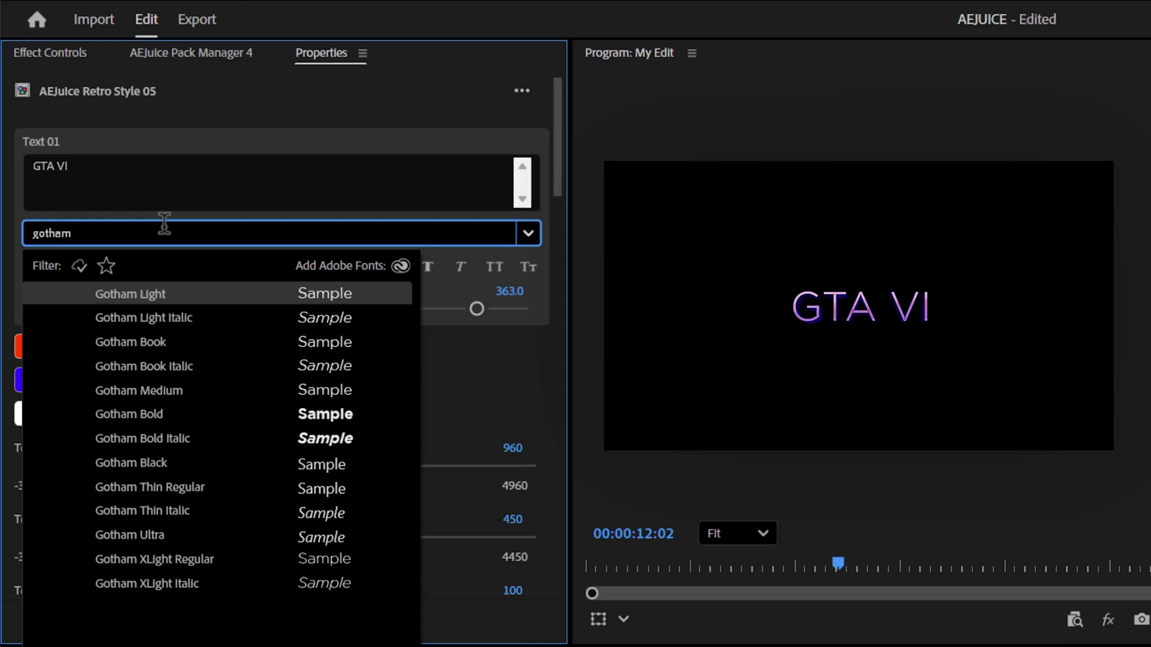
{"action": "type", "text": "blak"}
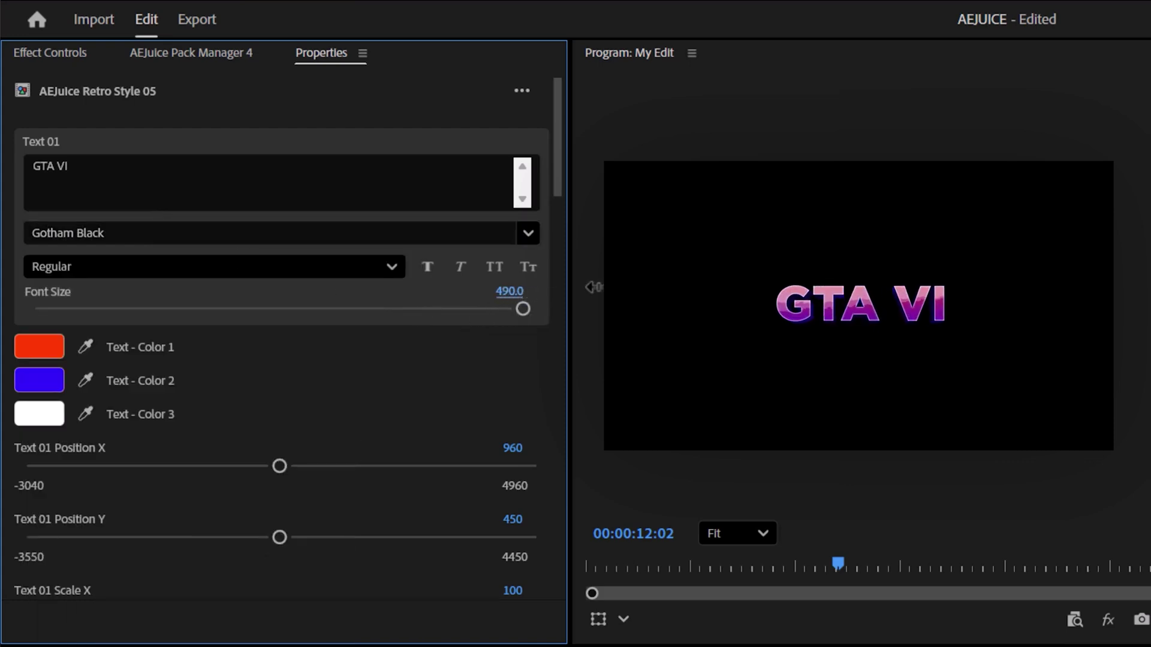
{"action": "left_click_drag", "start_coordinate": [560, 198], "coordinate": [567, 587]}
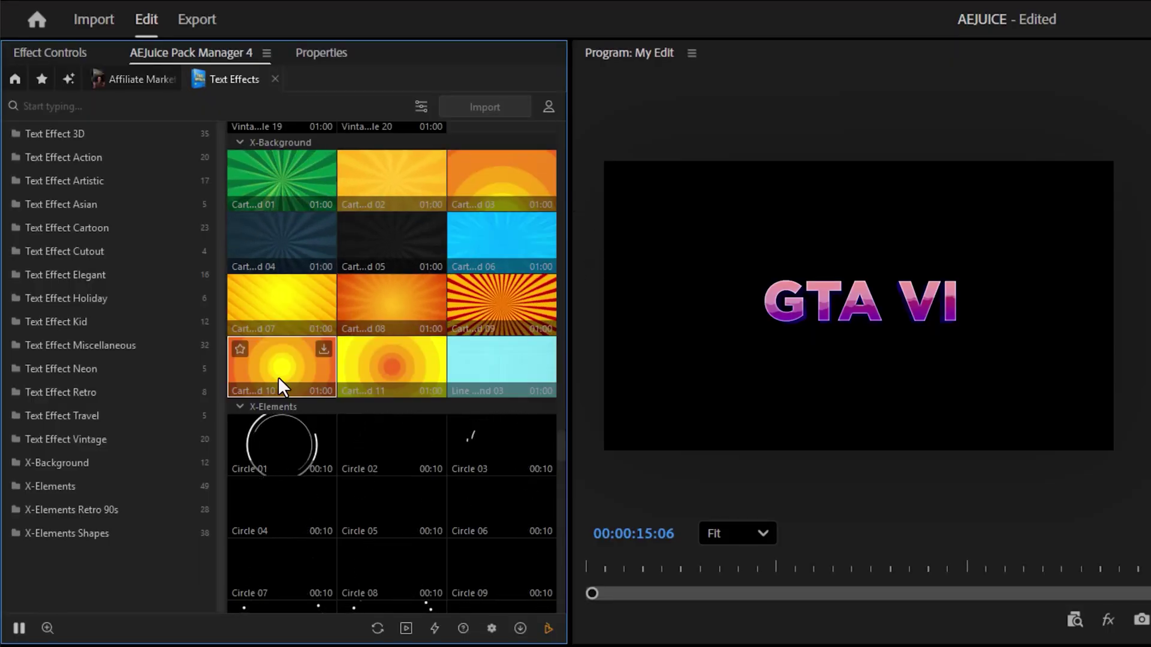
Add Cartoon Background 02 in purple and dark tones behind the title, and favourite Retro 10 and Retro 11.
{"action": "left_click_drag", "start_coordinate": [547, 447], "coordinate": [375, 526]}
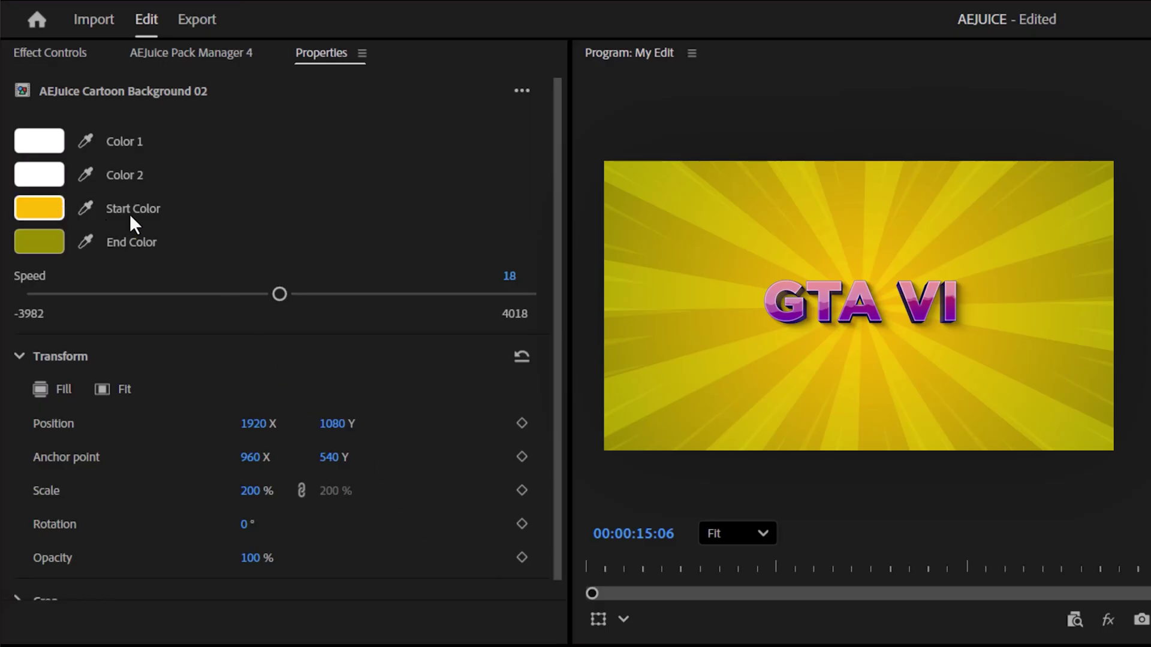
{"action": "left_click", "coordinate": [85, 242]}
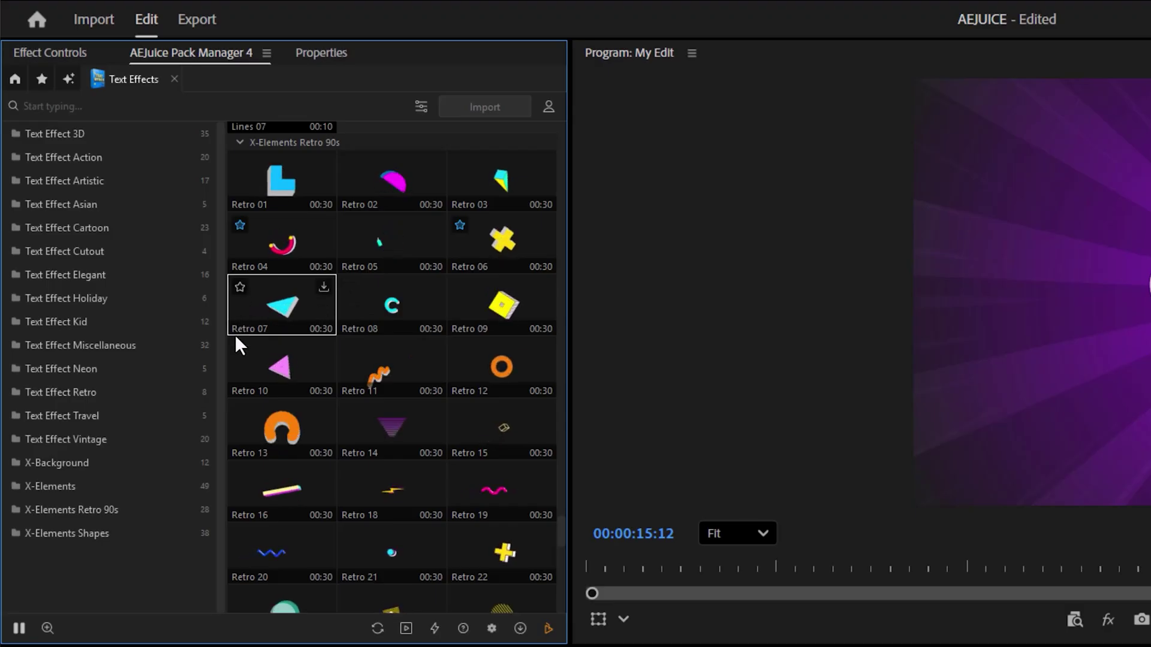
{"action": "left_click", "coordinate": [240, 349]}
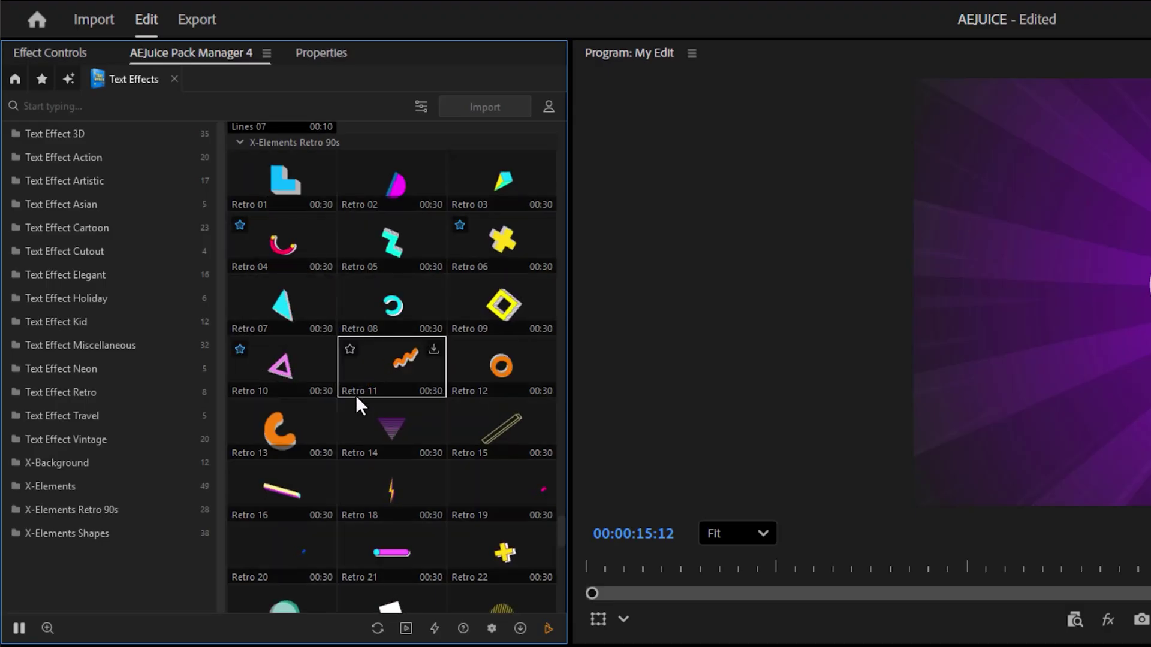
{"action": "left_click", "coordinate": [350, 349]}
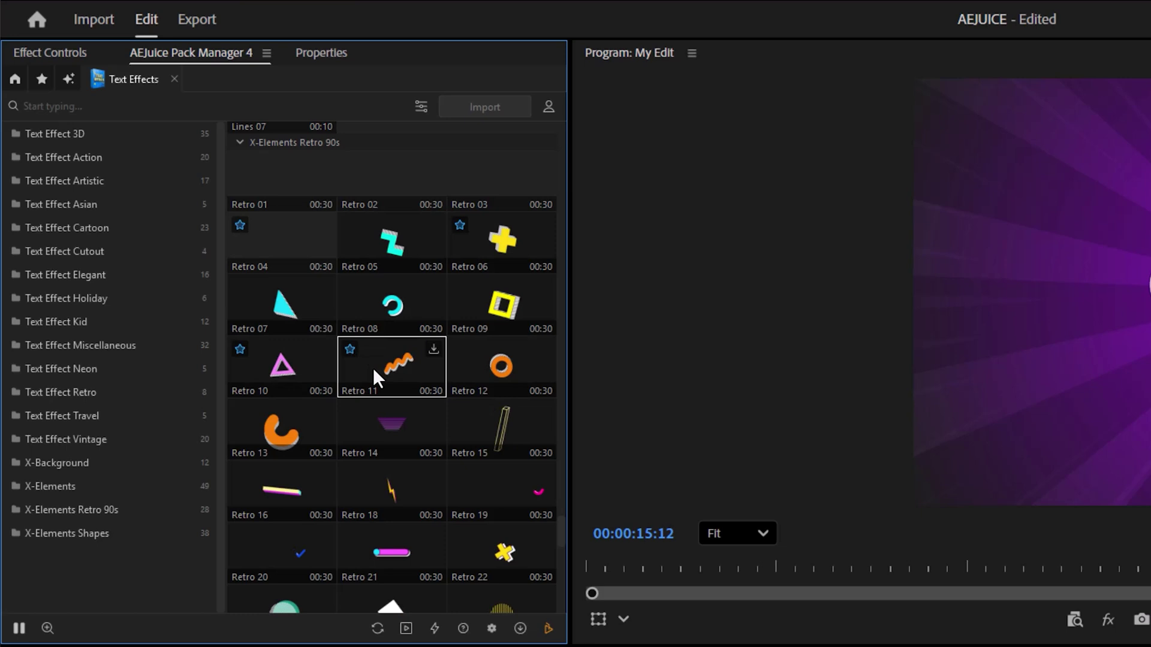
{"action": "left_click", "coordinate": [42, 79]}
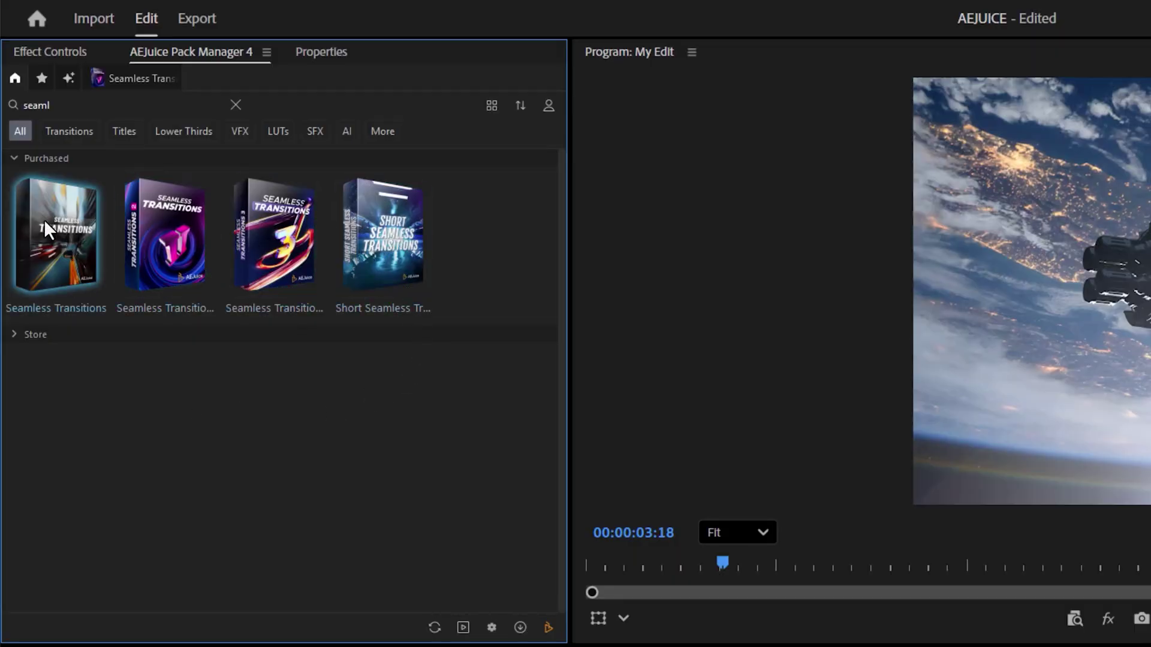
Drop a Stretch seamless transition onto Video 2 over the space station clip cut.
{"action": "mouse_move", "coordinate": [44, 219]}
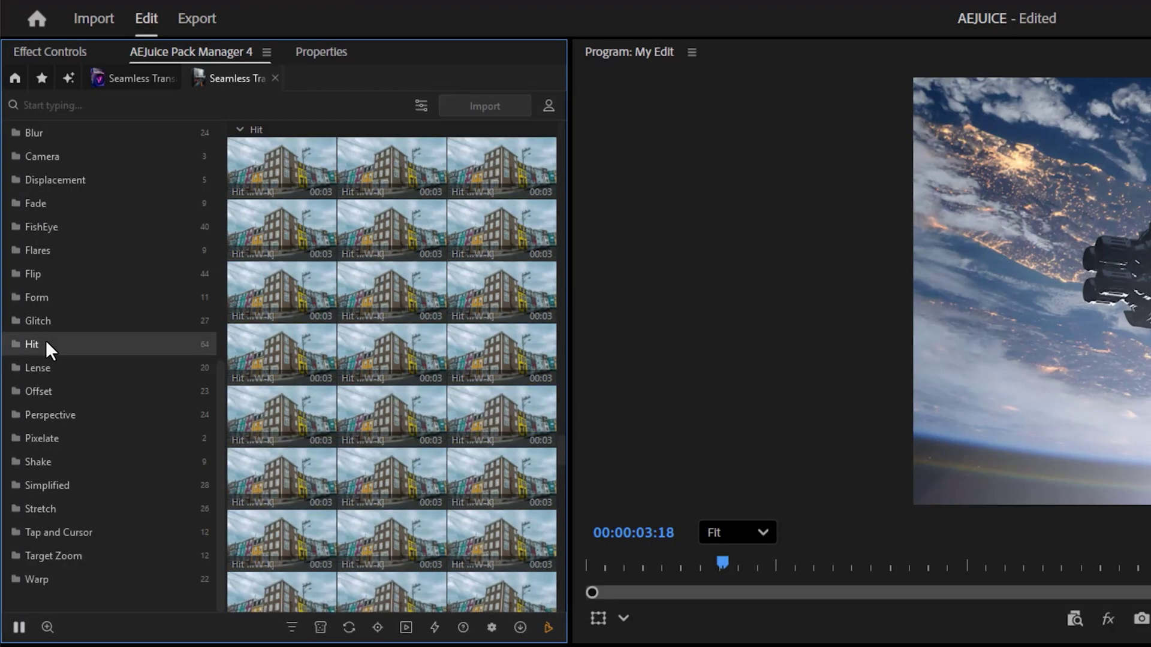
{"action": "left_click", "coordinate": [45, 415]}
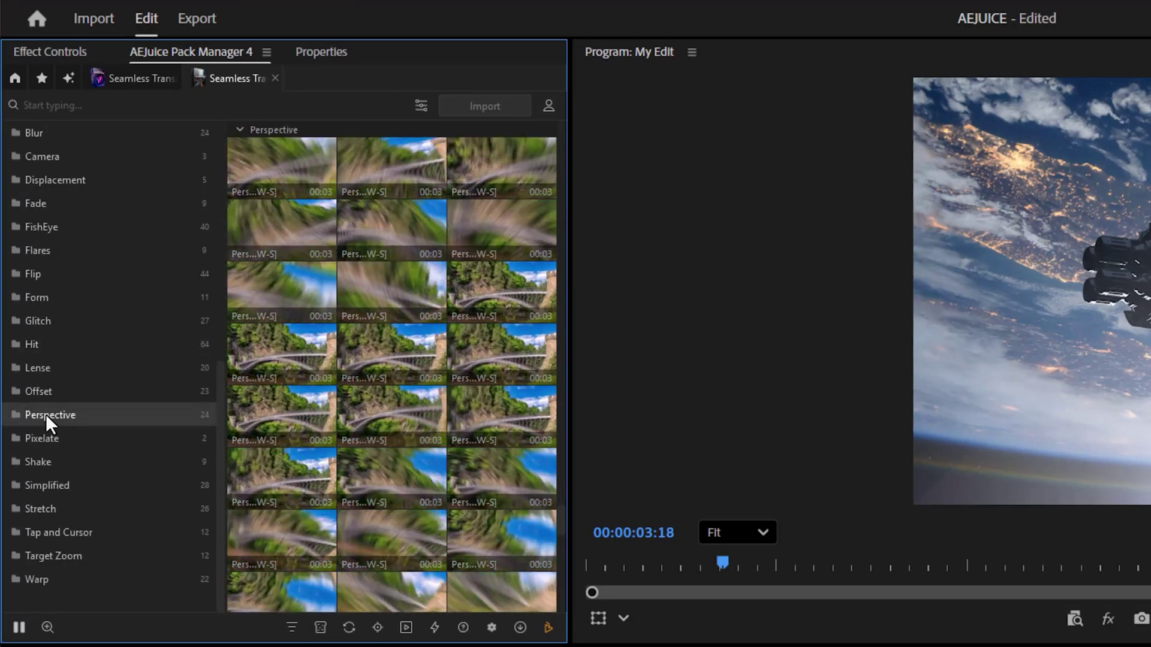
{"action": "left_click", "coordinate": [84, 504]}
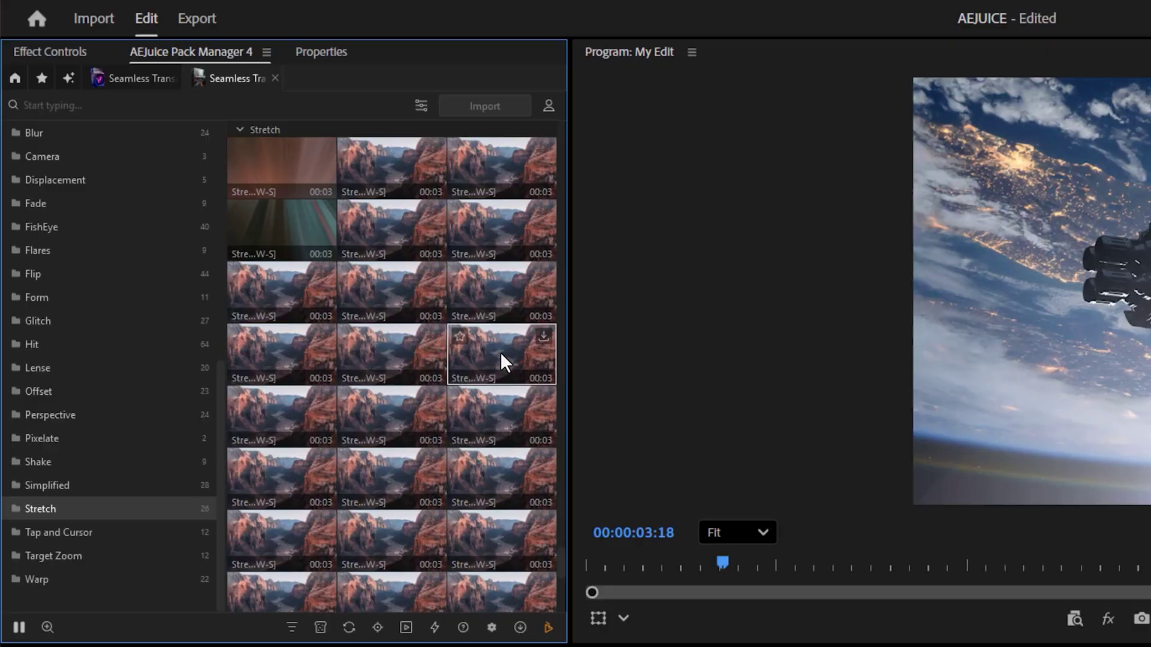
{"action": "left_click_drag", "start_coordinate": [505, 350], "coordinate": [1150, 646]}
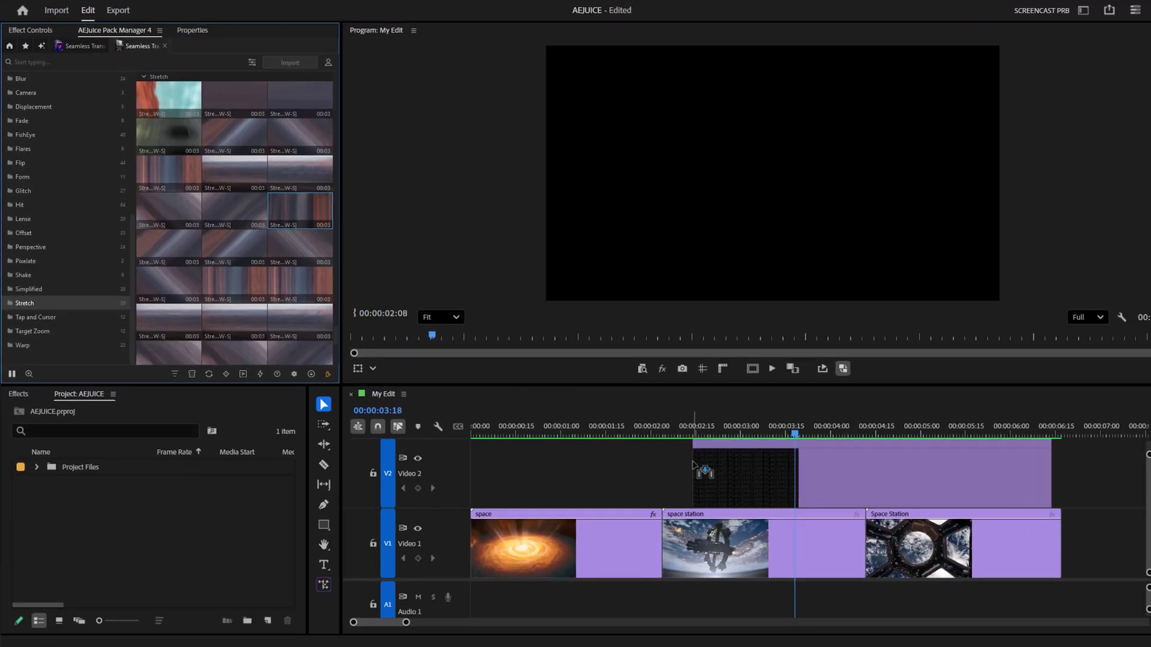
{"action": "left_click_drag", "start_coordinate": [694, 465], "coordinate": [708, 466]}
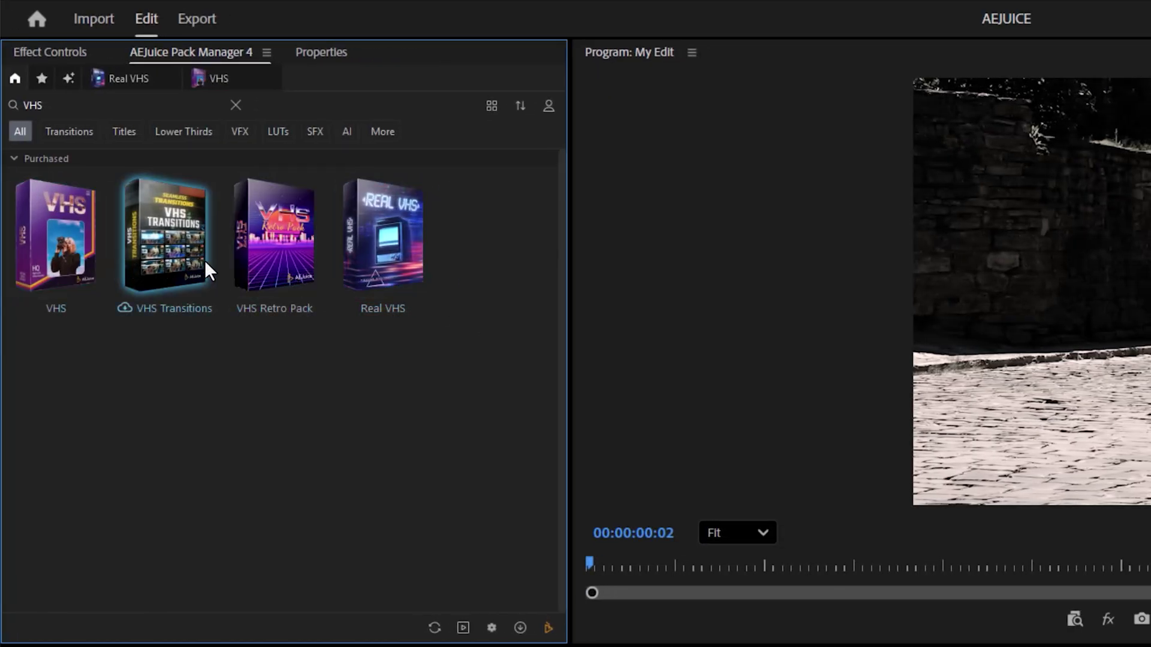
Place a VHS Distortions preset on Video 2 above the old car clip, looping every 4 seconds.
{"action": "left_click", "coordinate": [62, 234]}
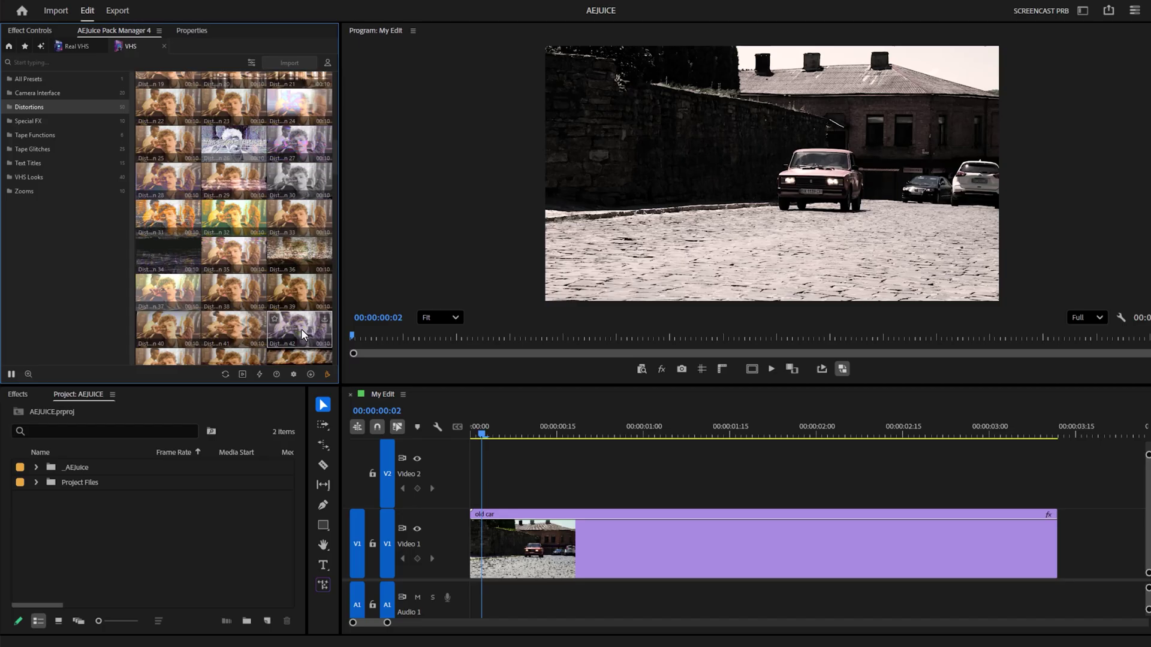
{"action": "left_click_drag", "start_coordinate": [301, 328], "coordinate": [471, 472]}
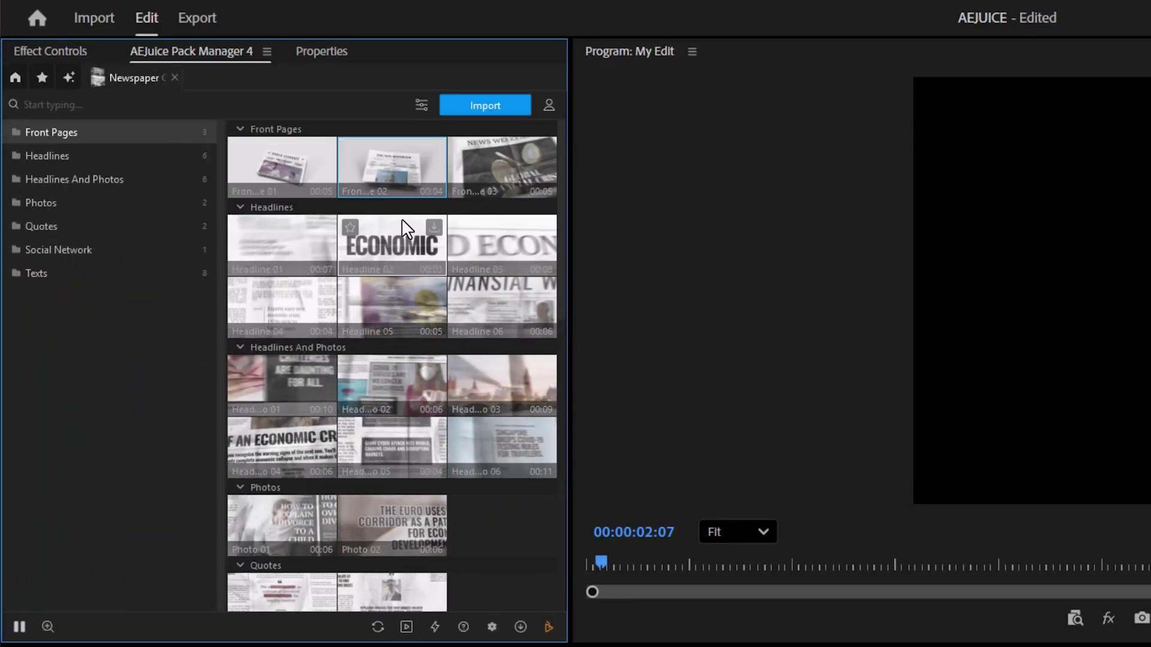
Place Newspaper Front Page 02 at the start of Video 1 and rewrite its sentence about learning video editing.
{"action": "left_click_drag", "start_coordinate": [402, 161], "coordinate": [619, 646]}
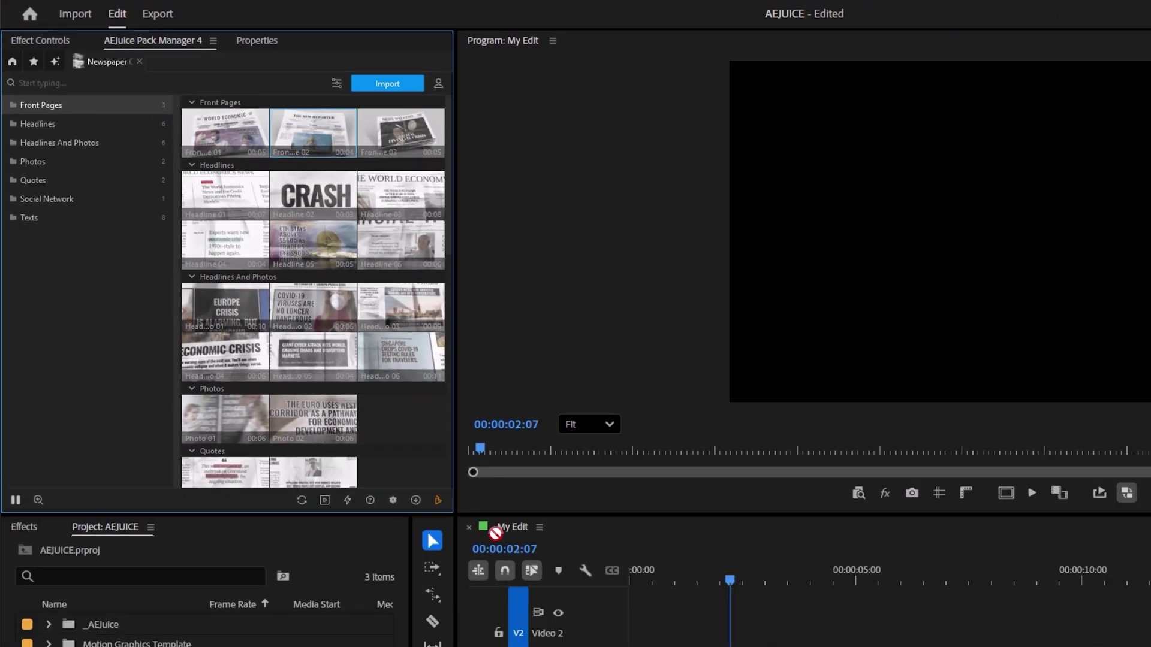
{"action": "left_click_drag", "start_coordinate": [495, 533], "coordinate": [633, 646]}
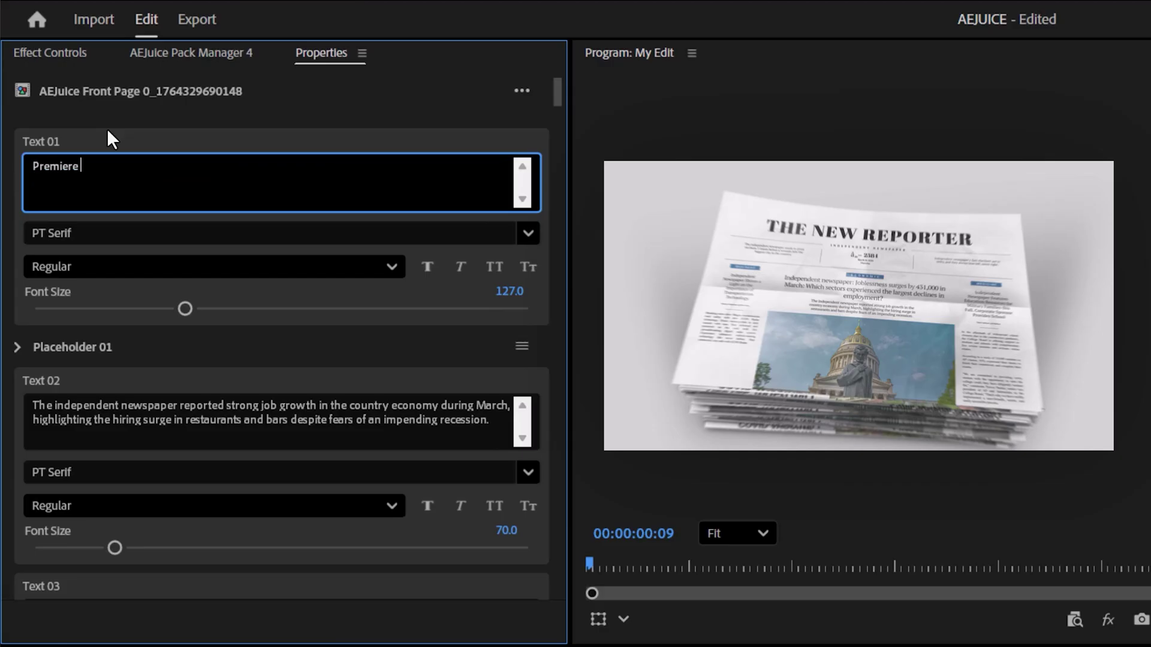
{"action": "type", "text": "Basics is the best educationa"}
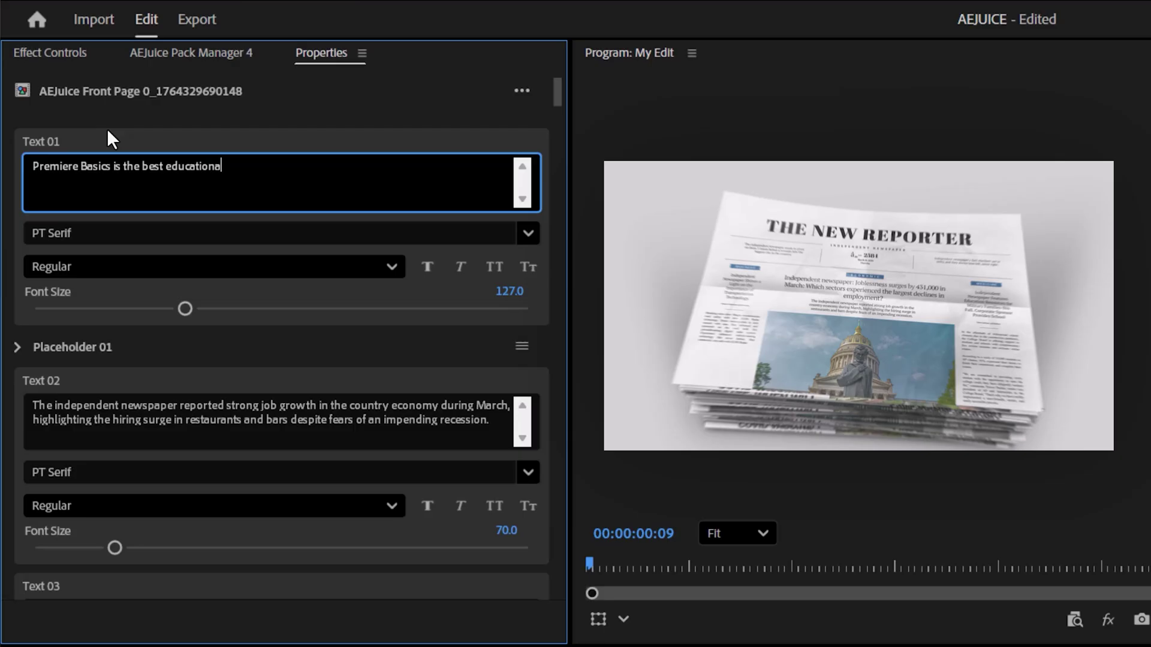
{"action": "type", "text": "l youtube channel where you can learn everything about video editing :)"}
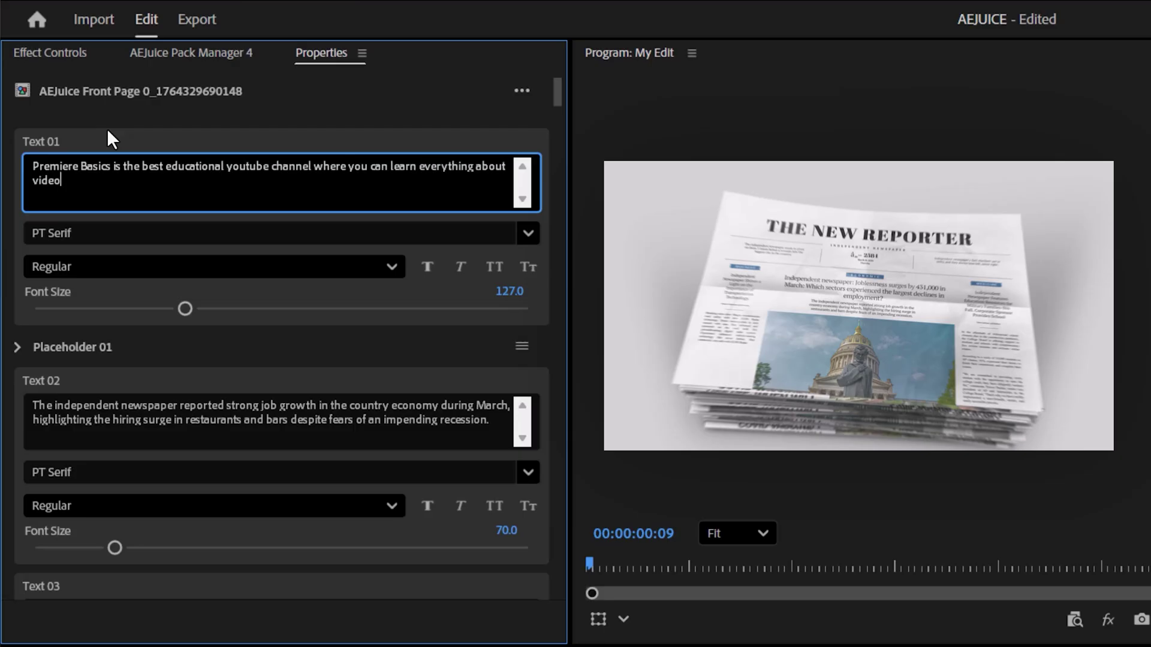
{"action": "left_click", "coordinate": [431, 341]}
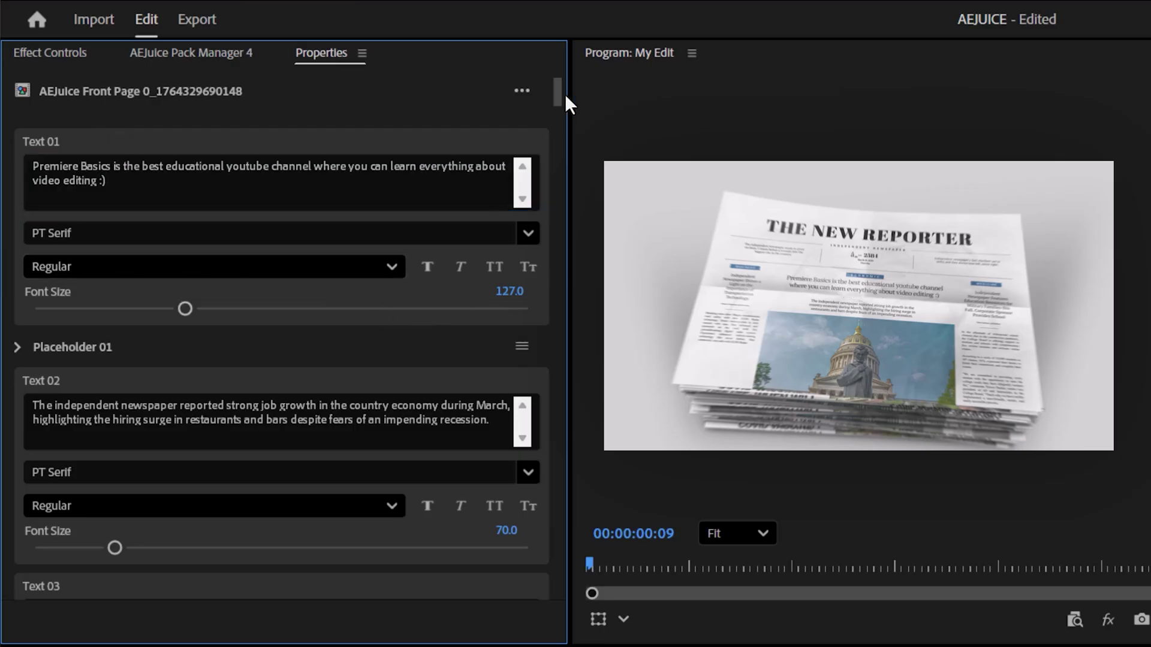
{"action": "scroll", "coordinate": [560, 102], "scroll_direction": "down", "scroll_amount": 5}
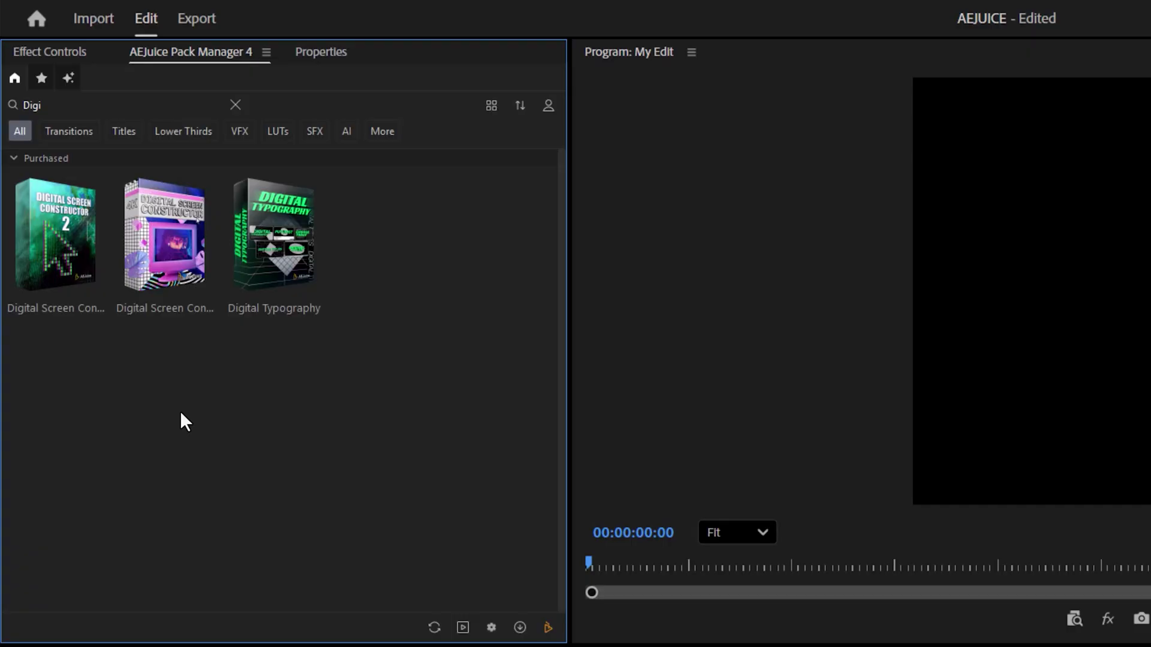
Open the Digital Screen Constructor pack from the 'Digi' search results.
{"action": "left_click", "coordinate": [158, 255]}
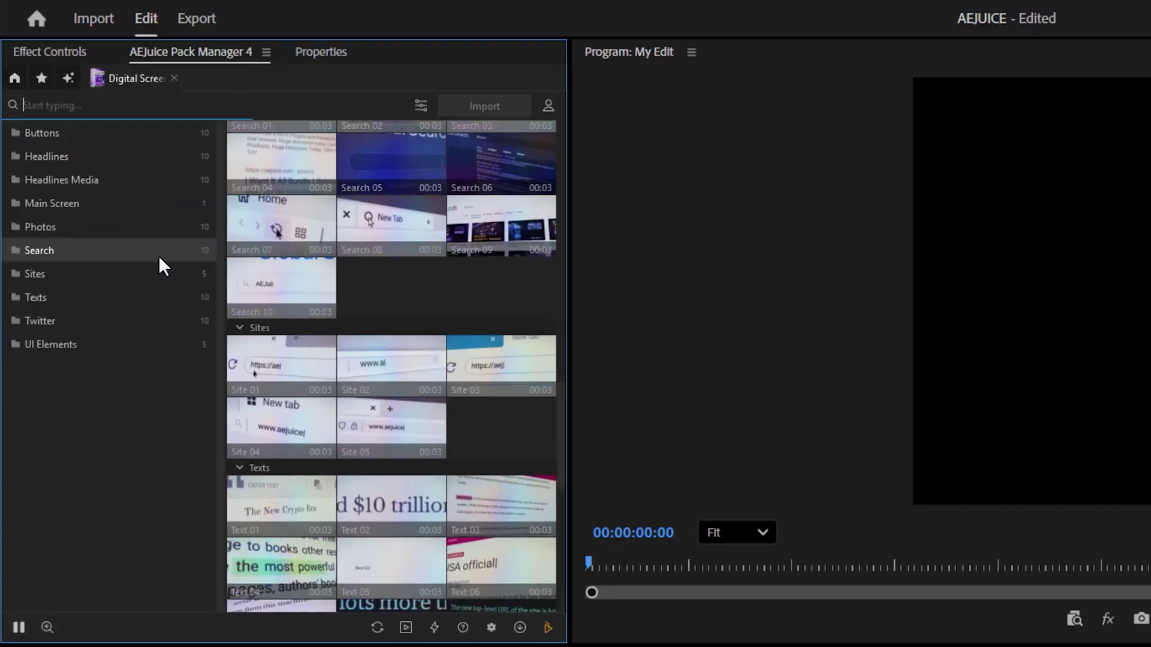